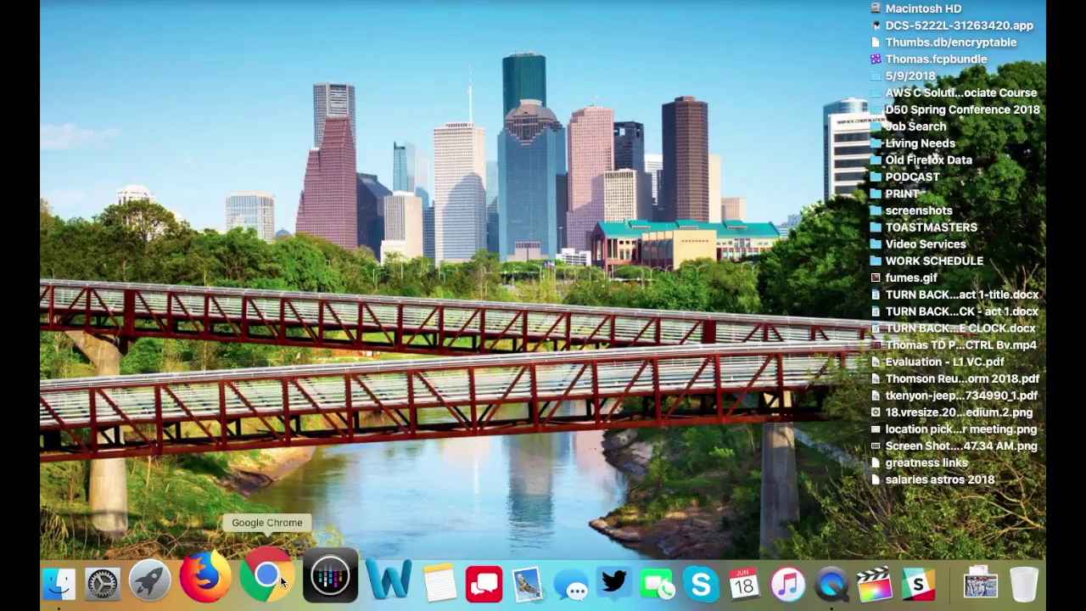
- Launch Chrome, search Google for 'chrome web store', and open the Chrome Web Store – Extensions result
left_click(283, 580)
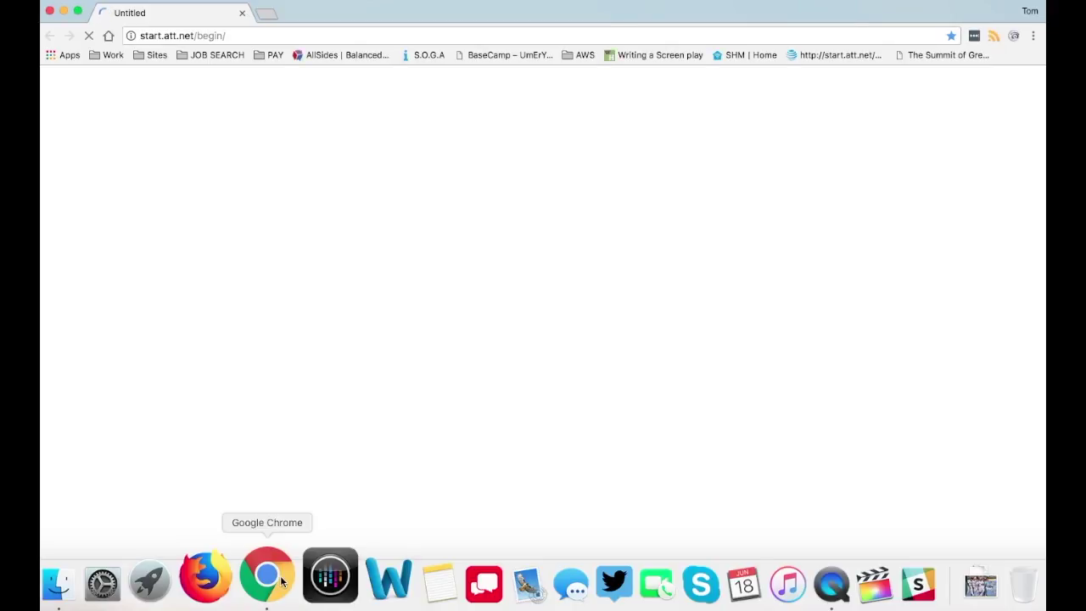
left_click(571, 36)
type("chrome ")
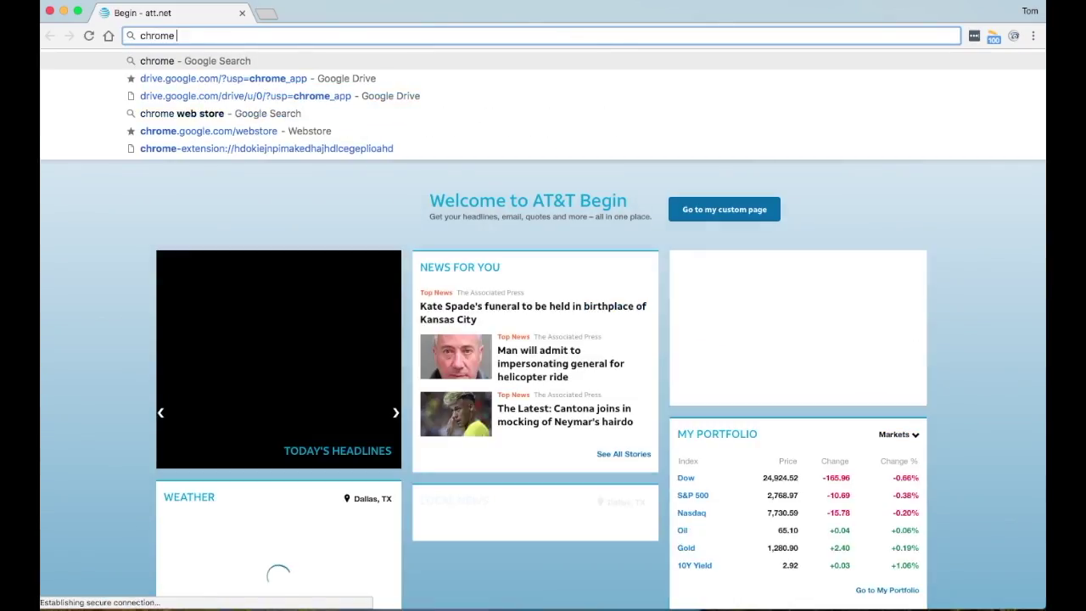
type("p")
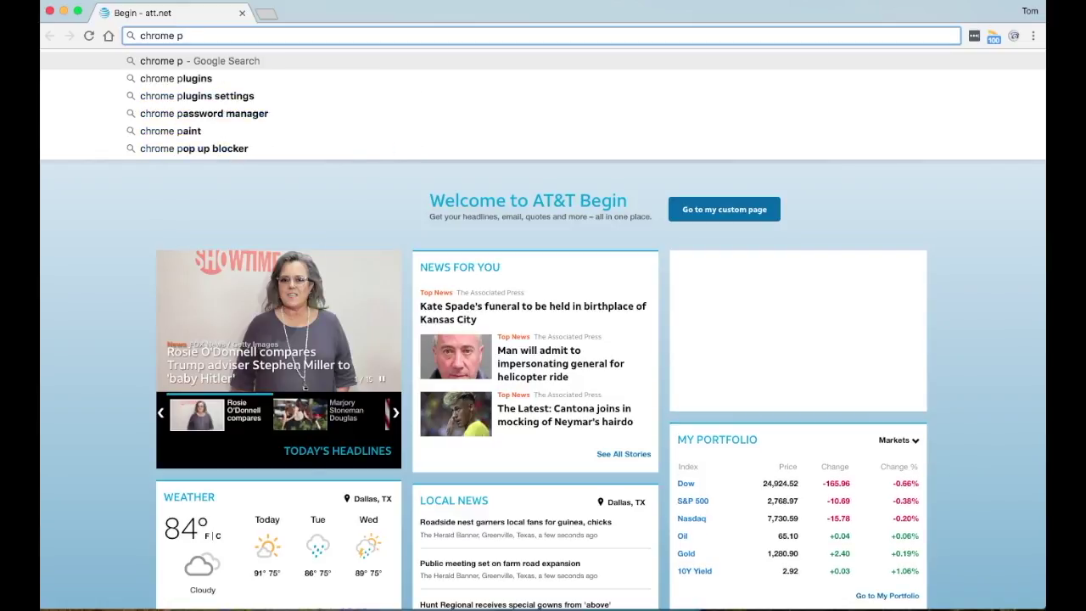
key("BackSpace")
type("wet s")
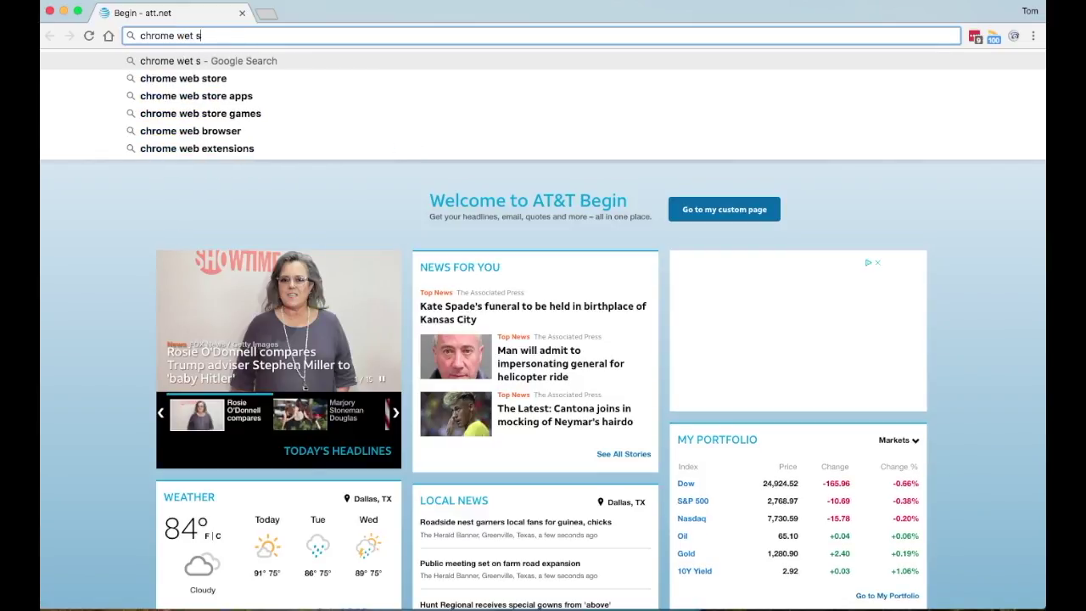
key("BackSpace")
key("BackSpace")
key("BackSpace")
type("b store")
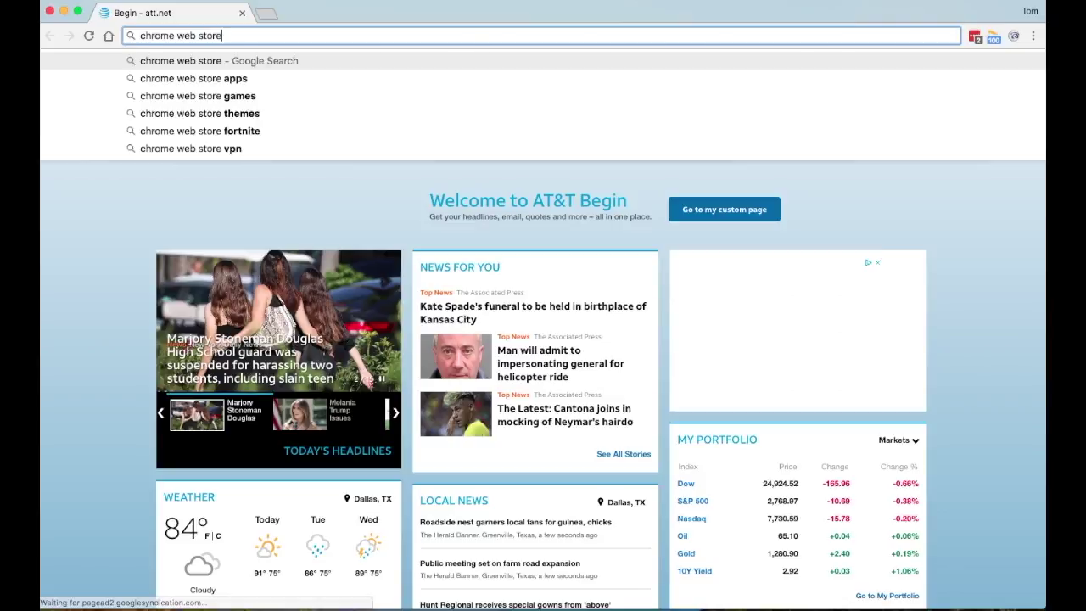
key("Return")
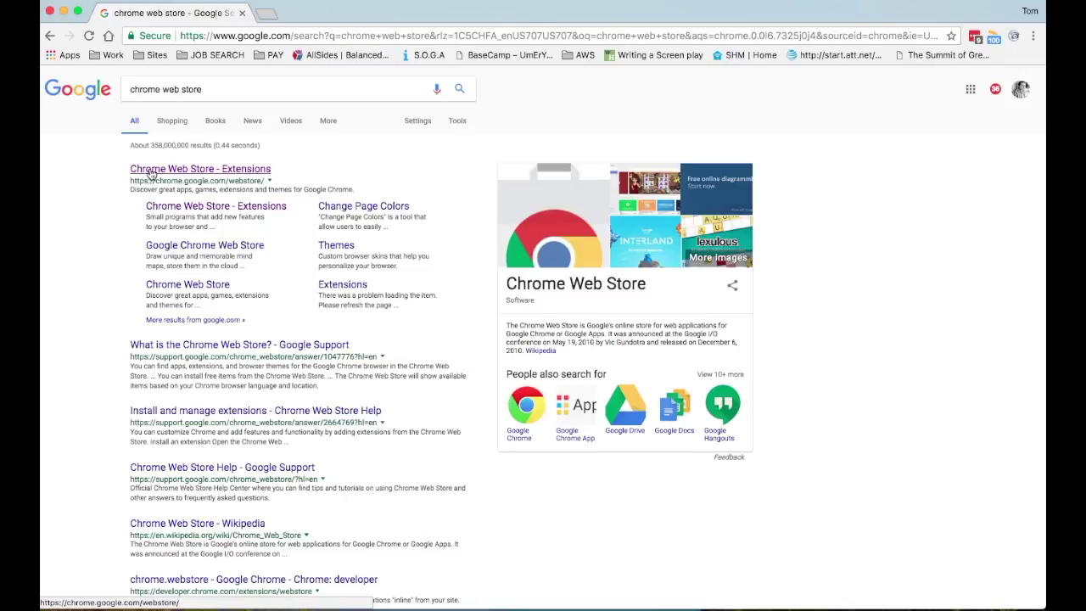
left_click(235, 169)
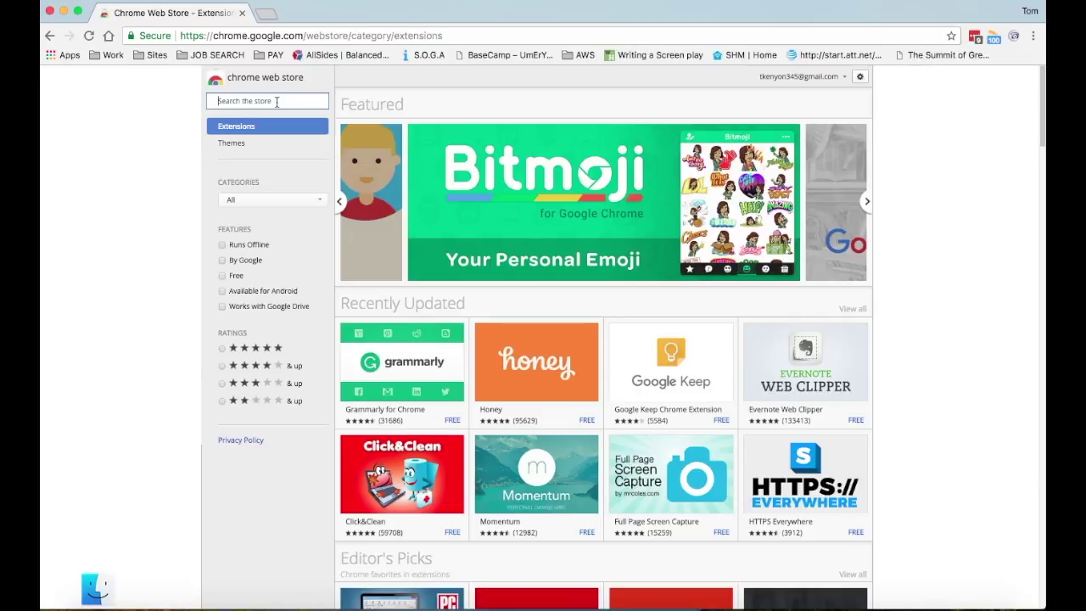
- Search the Chrome Web Store for 'download from youtube'
type("dow")
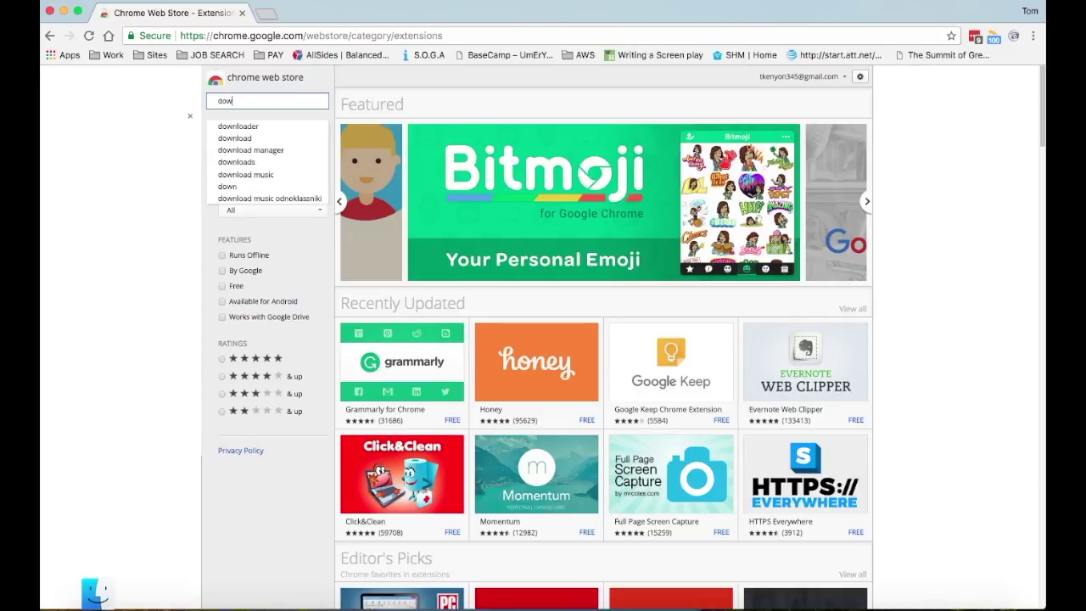
type("nload ")
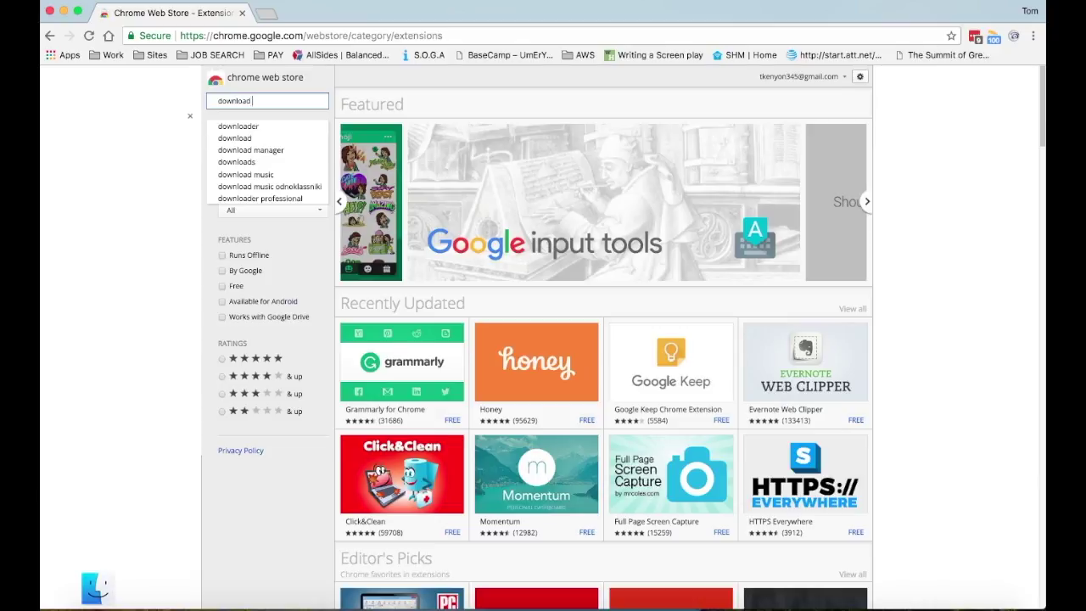
type("from ")
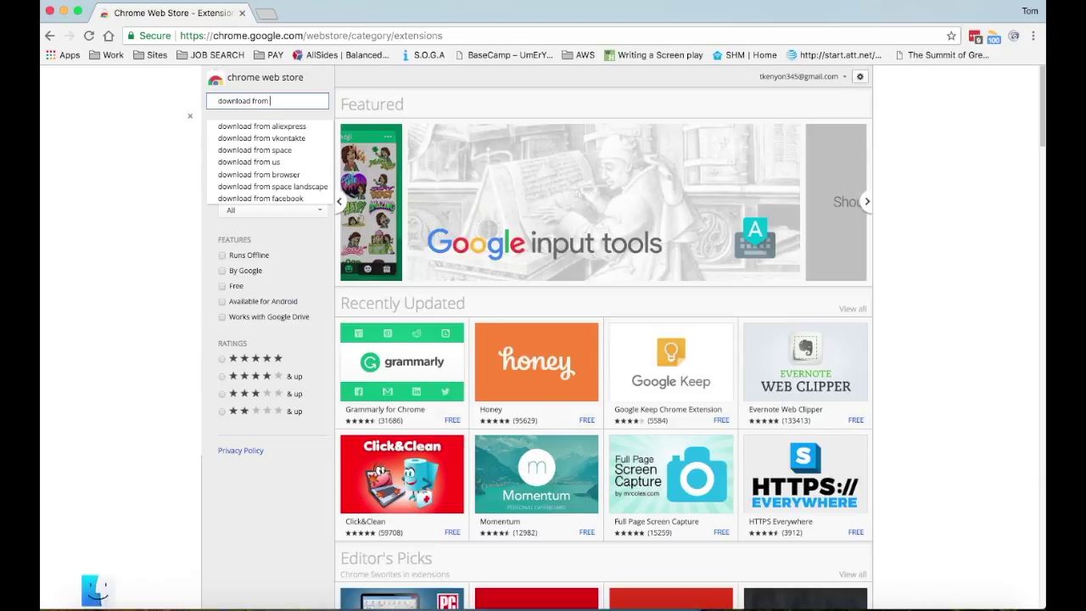
type("youtube")
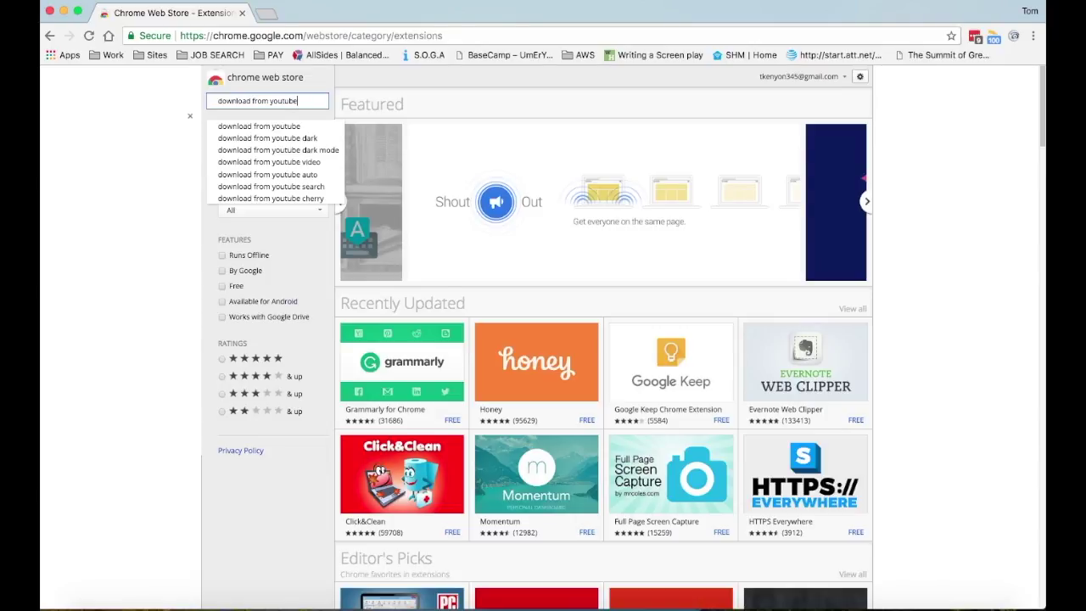
key("Return")
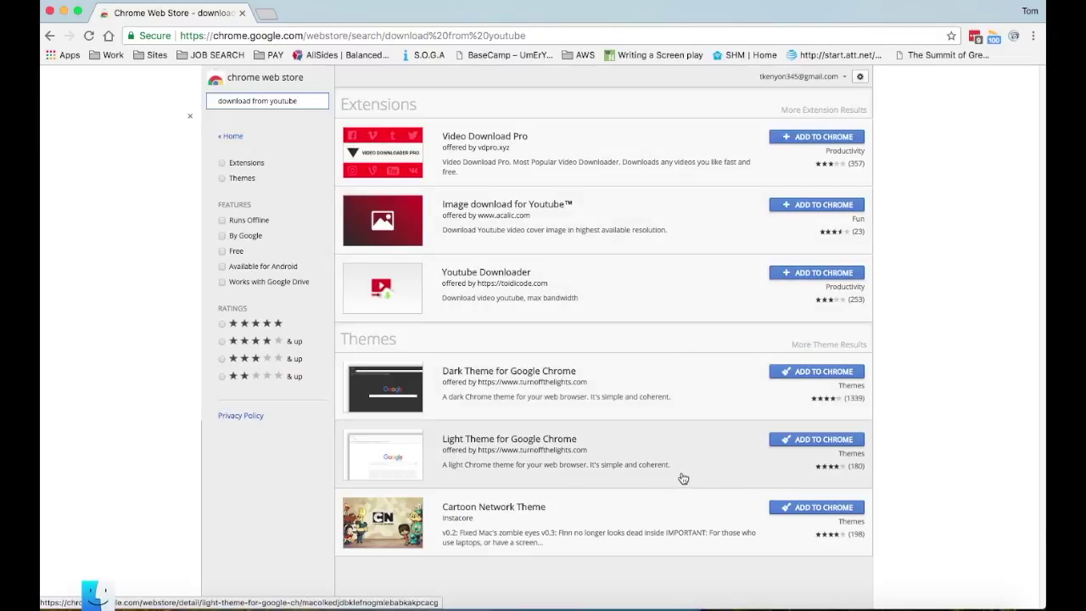
- Add the Youtube Downloader extension to Chrome and dismiss the confirmation notice
scroll(683, 478, "down", 1)
scroll(678, 474, "up", 1)
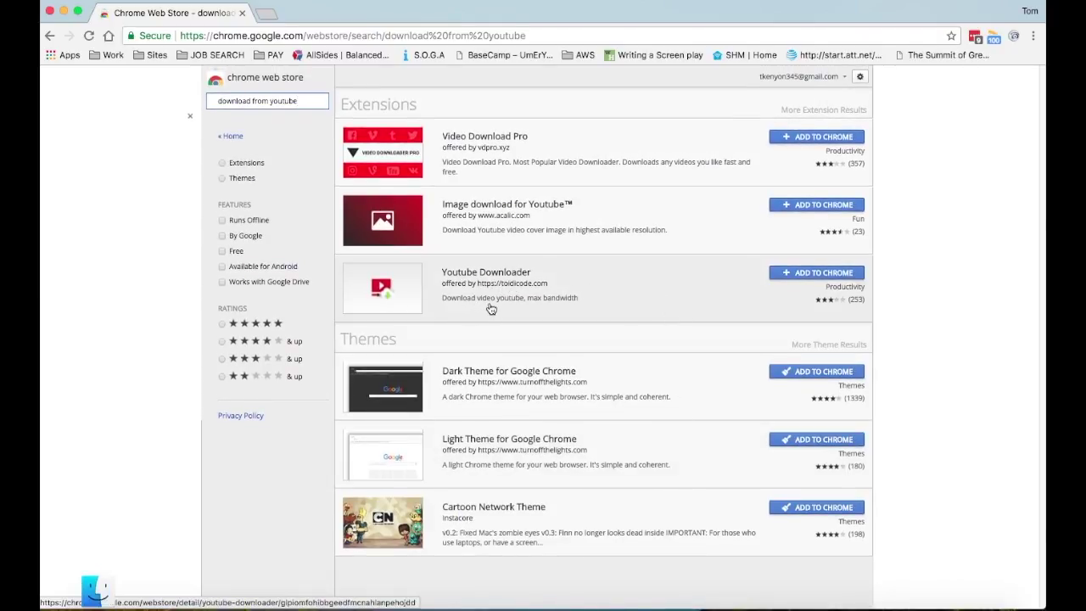
left_click(807, 274)
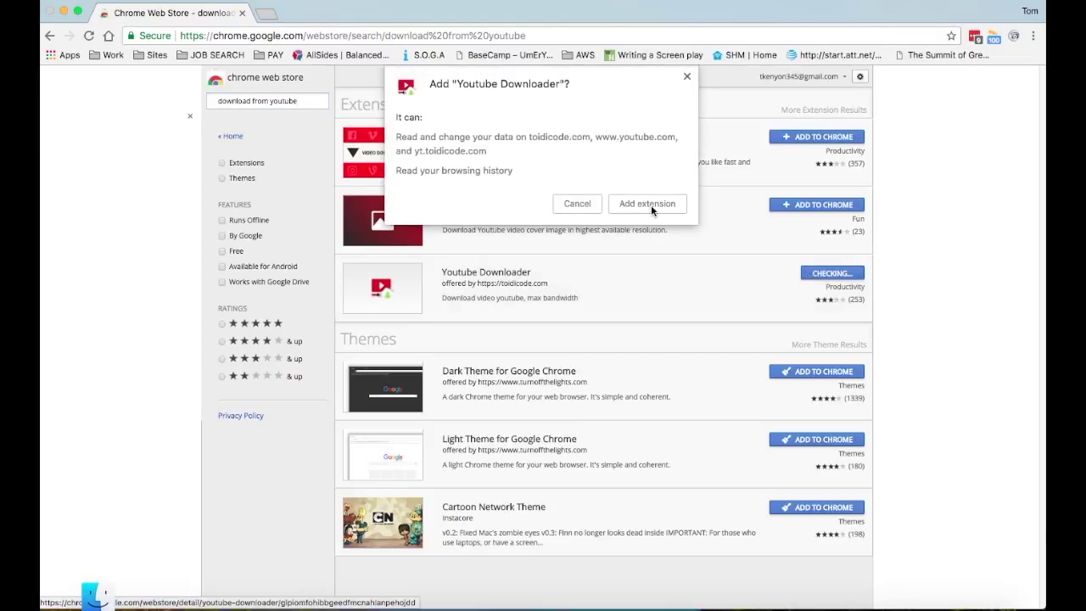
left_click(651, 203)
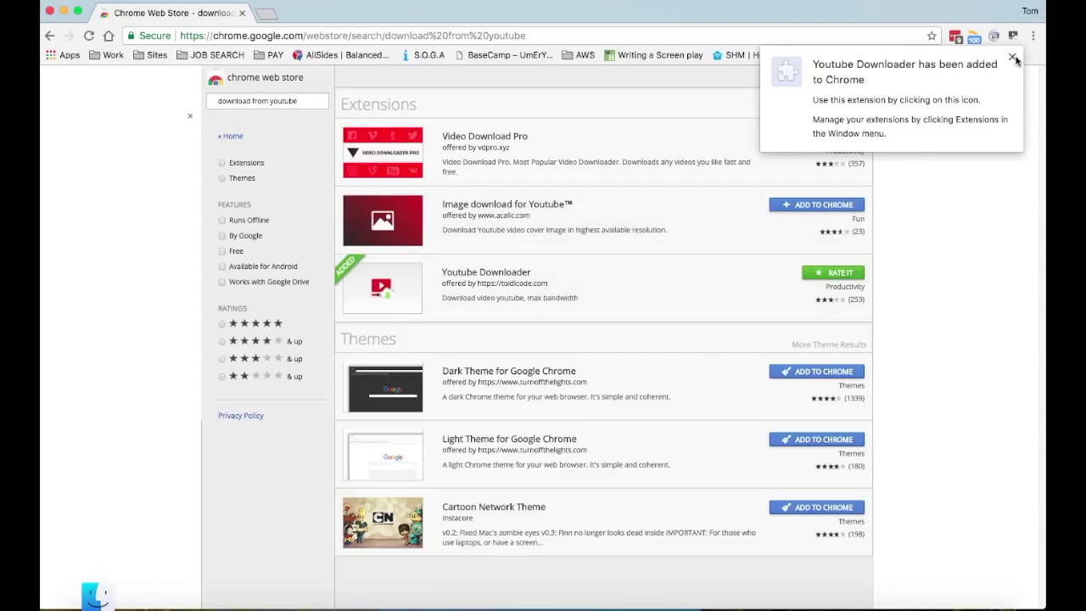
left_click(1013, 58)
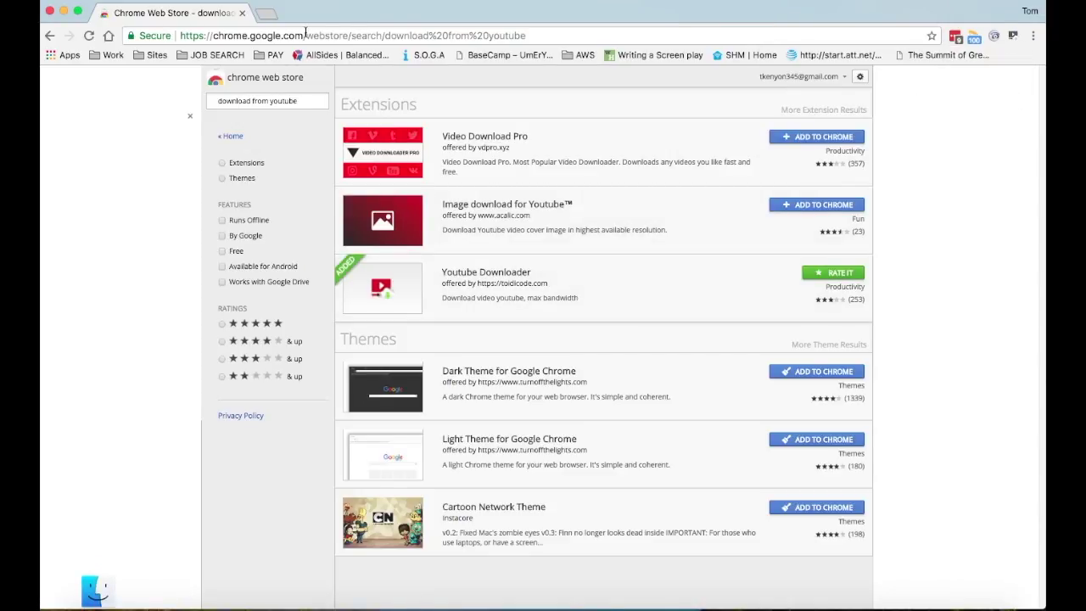
- Go to youtube.com and browse the Liberty's B.S. channel's uploads
left_click(280, 36)
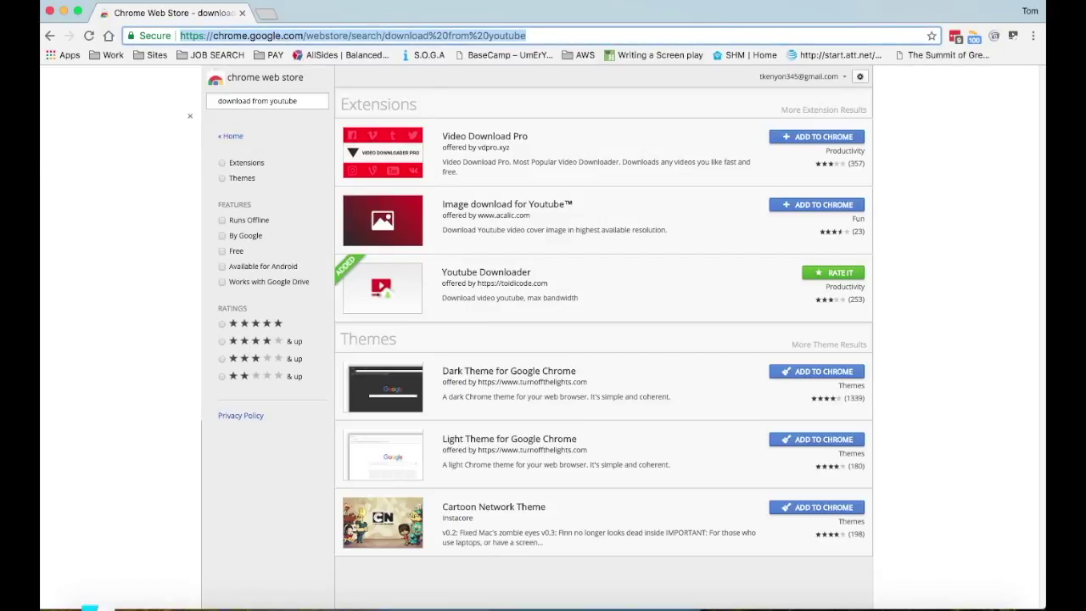
type("youtube.com")
key("Return")
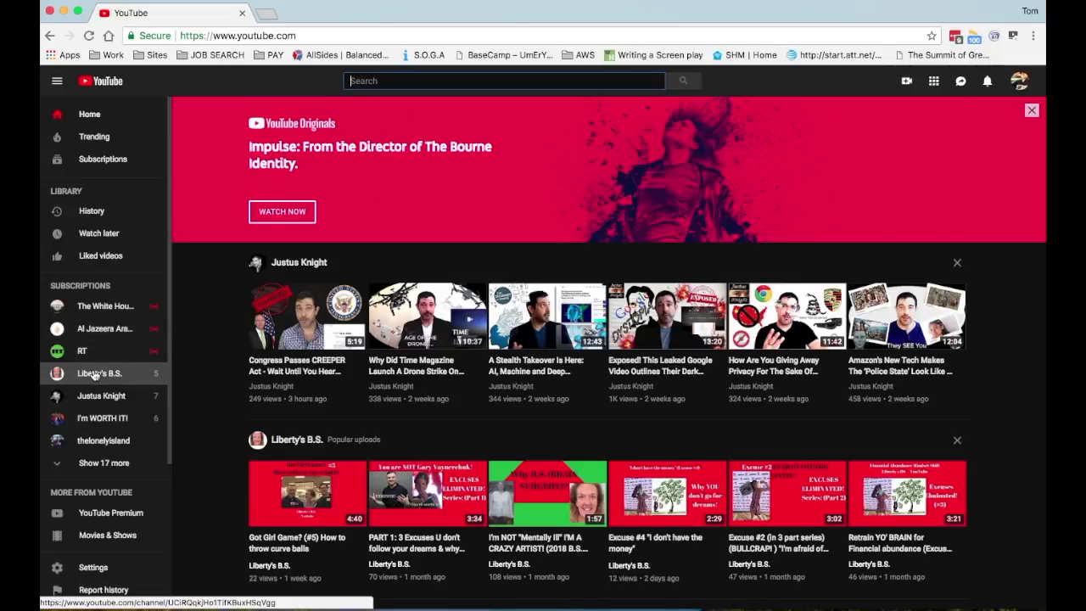
left_click(93, 377)
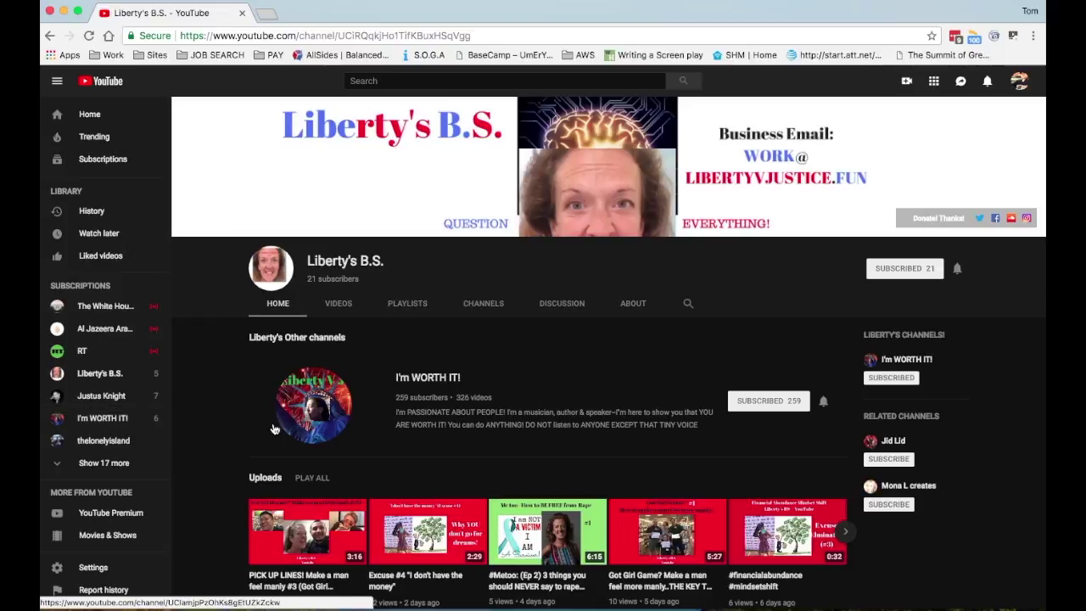
scroll(273, 394, "down", 2)
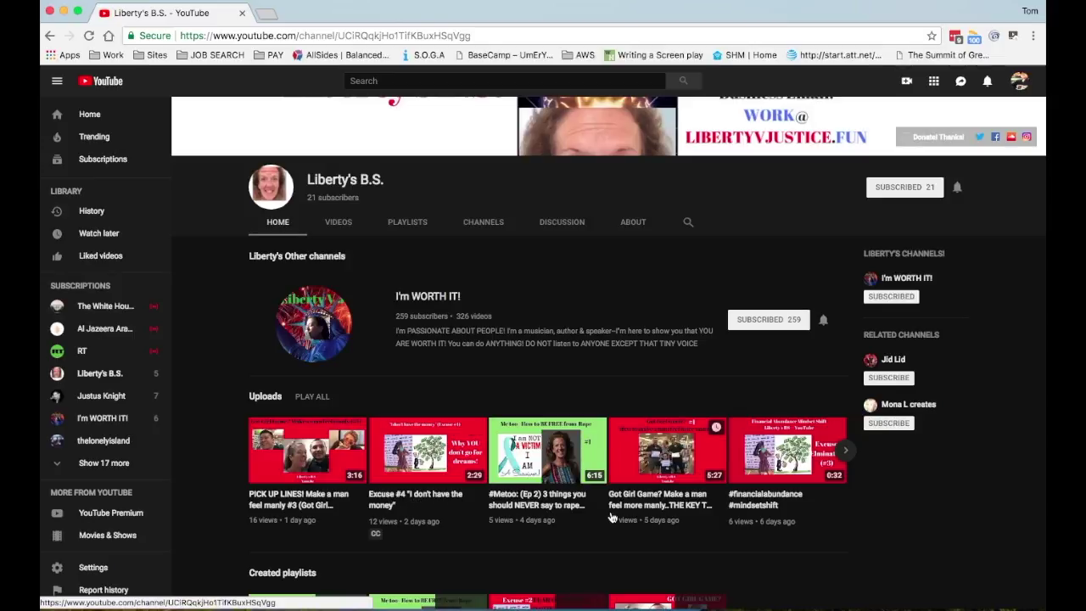
scroll(666, 516, "down", 3)
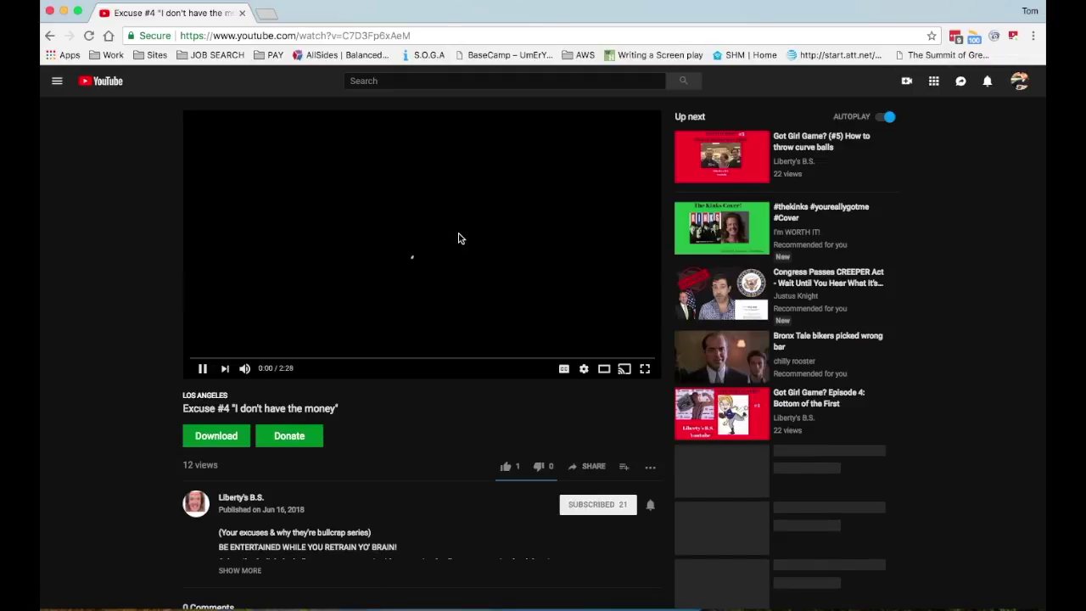
- Pause the playing video and rewind it to the beginning
left_click(458, 232)
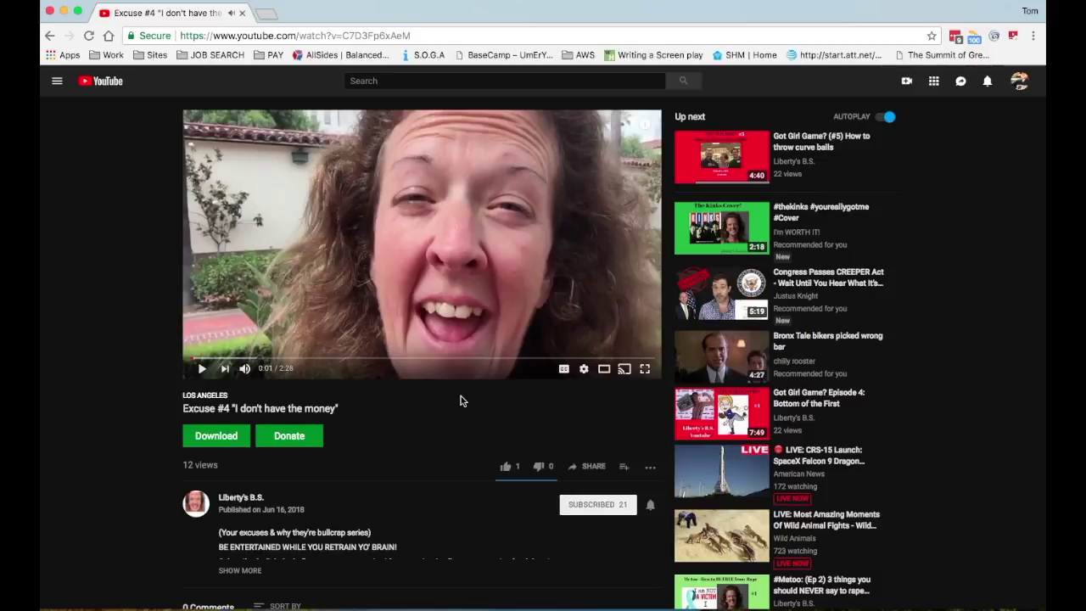
left_click_drag(202, 359, 157, 373)
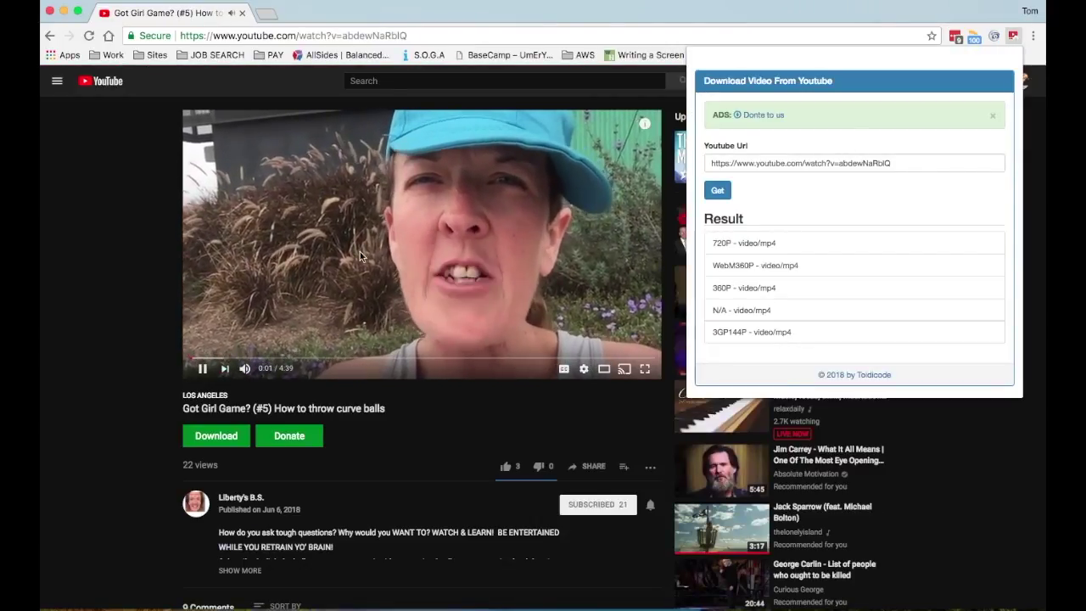
- Pause the curve balls video and fetch its download formats with Youtube Downloader
left_click(360, 252)
left_click(434, 238)
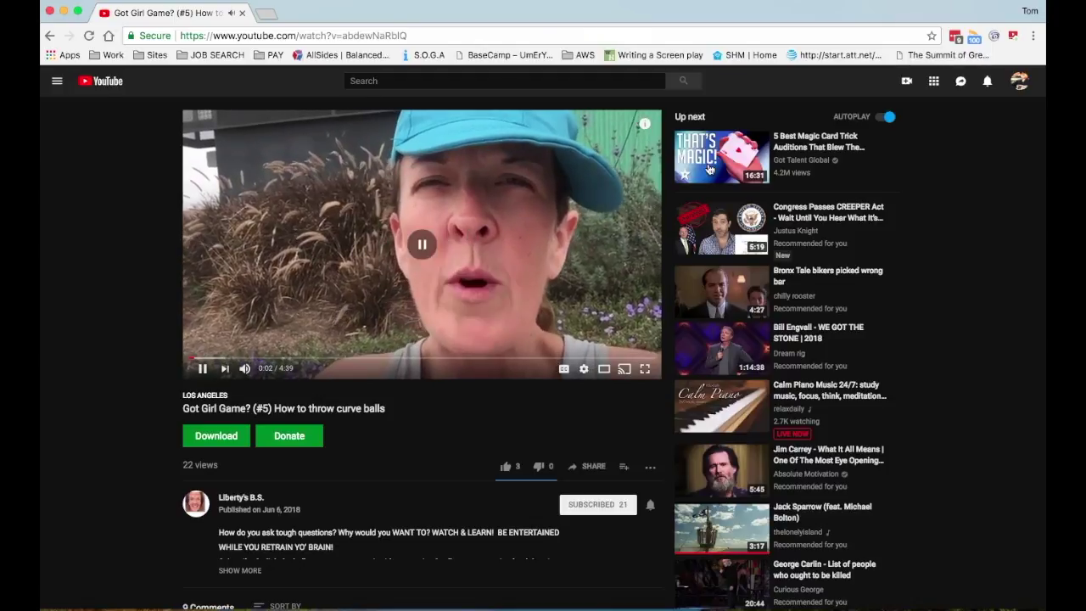
left_click(1014, 36)
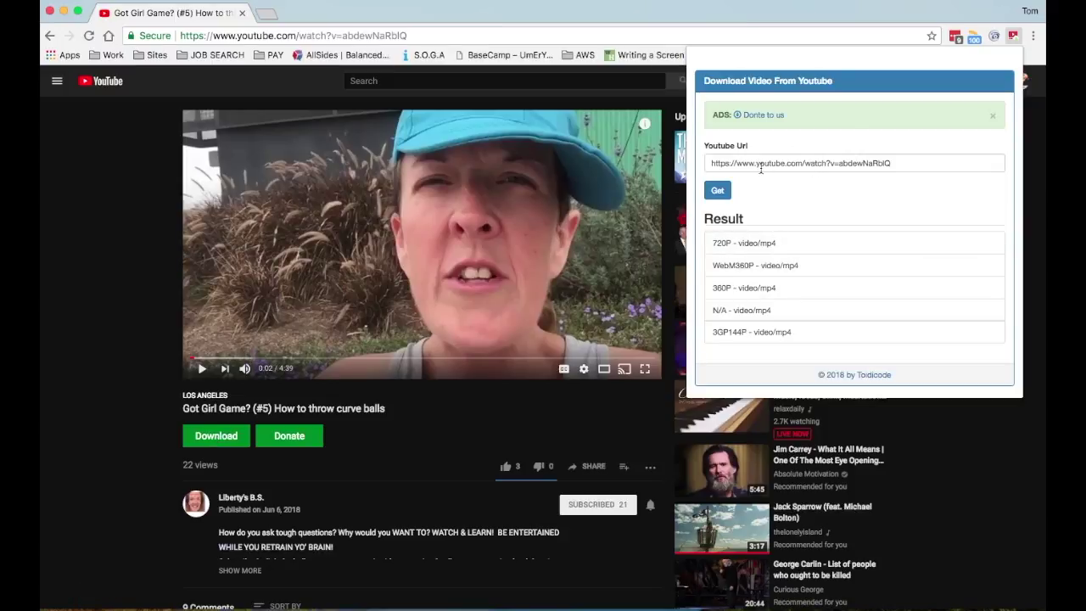
left_click(718, 190)
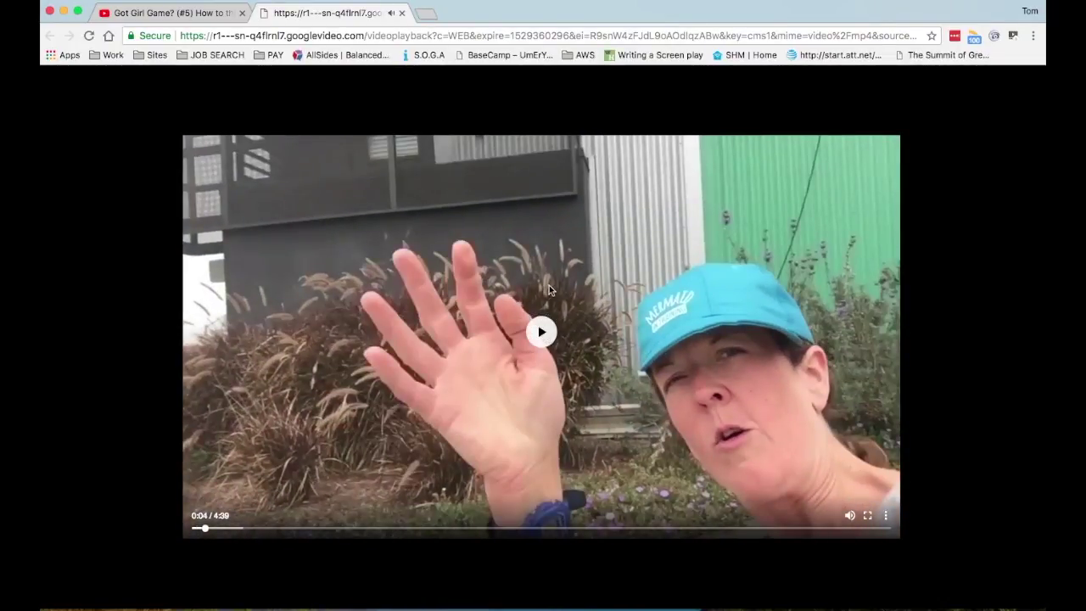
- Save the video to the Desktop as downloadedvideo1.mp4, replacing the default name videoplayback
right_click(550, 289)
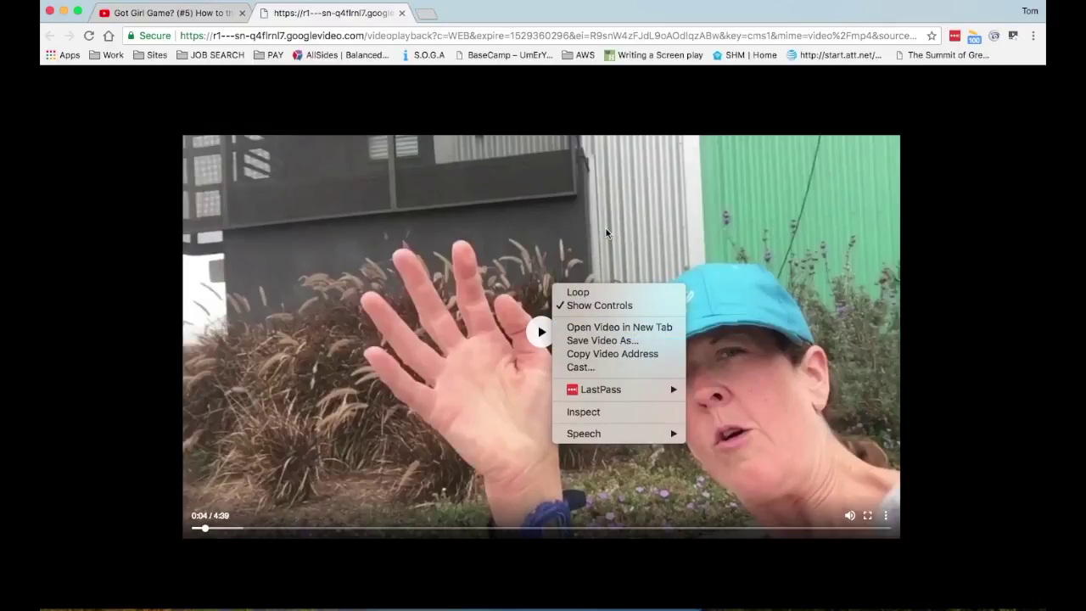
left_click(625, 340)
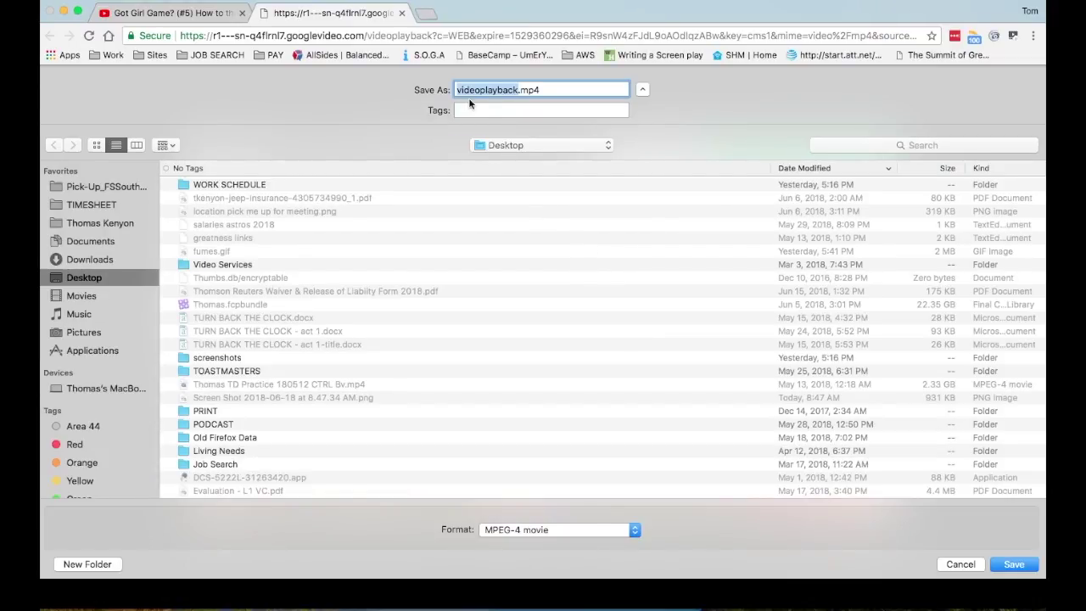
left_click(492, 88)
left_click_drag(519, 87, 376, 97)
type("do")
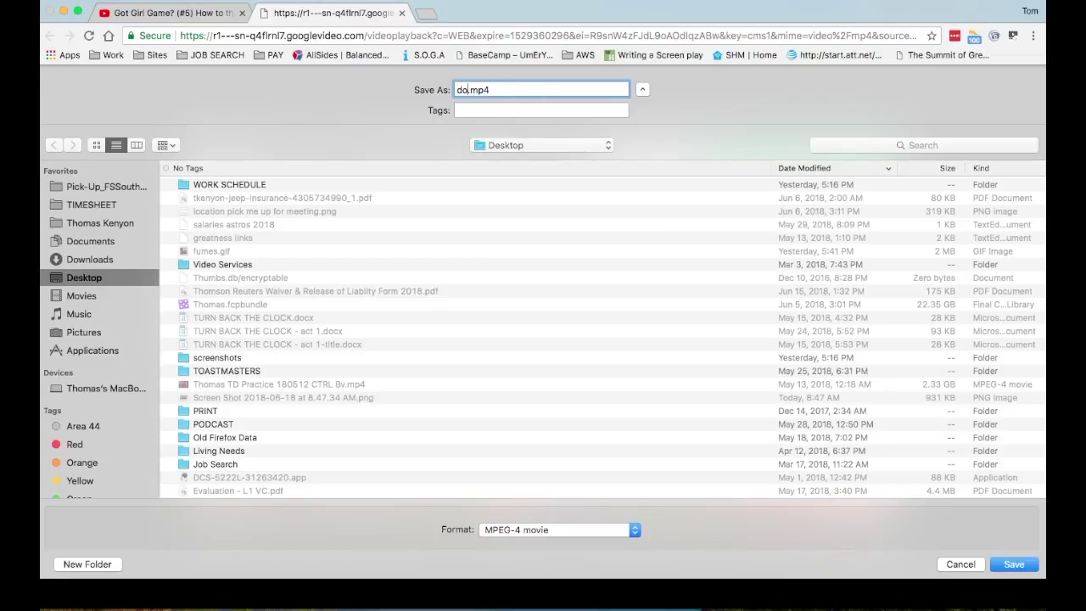
type("wnloadedvideo1")
key("Return")
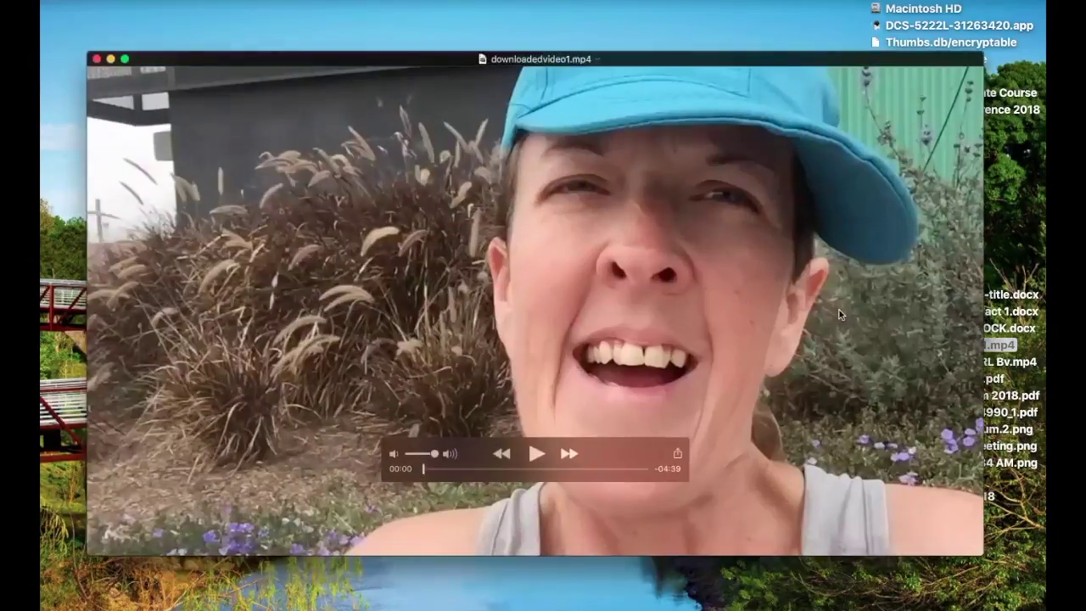
- Play downloadedvideo1.mp4 in QuickTime Player from the start
key("space")
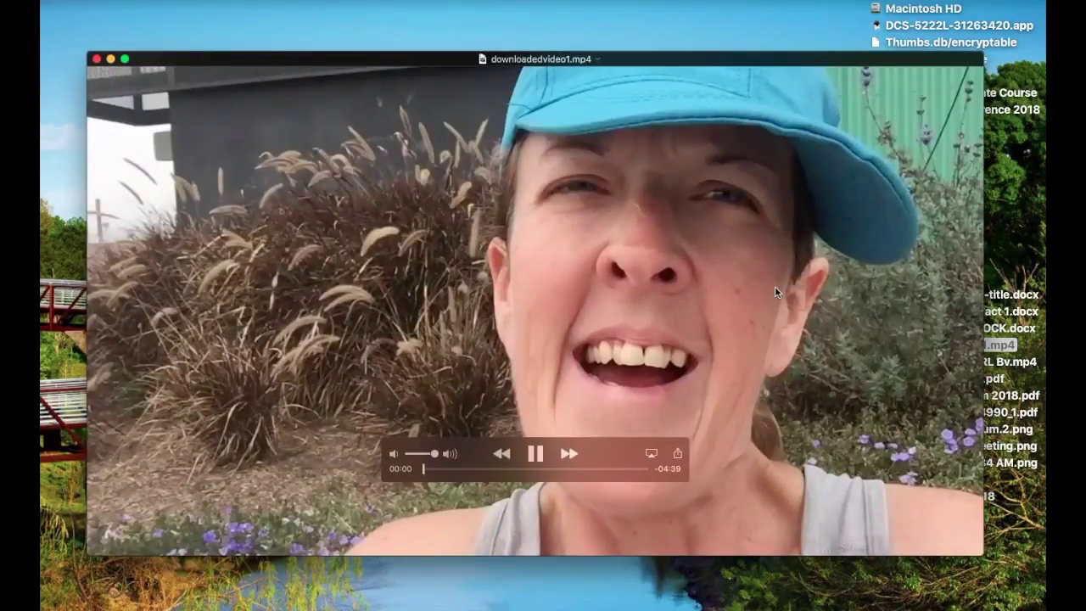